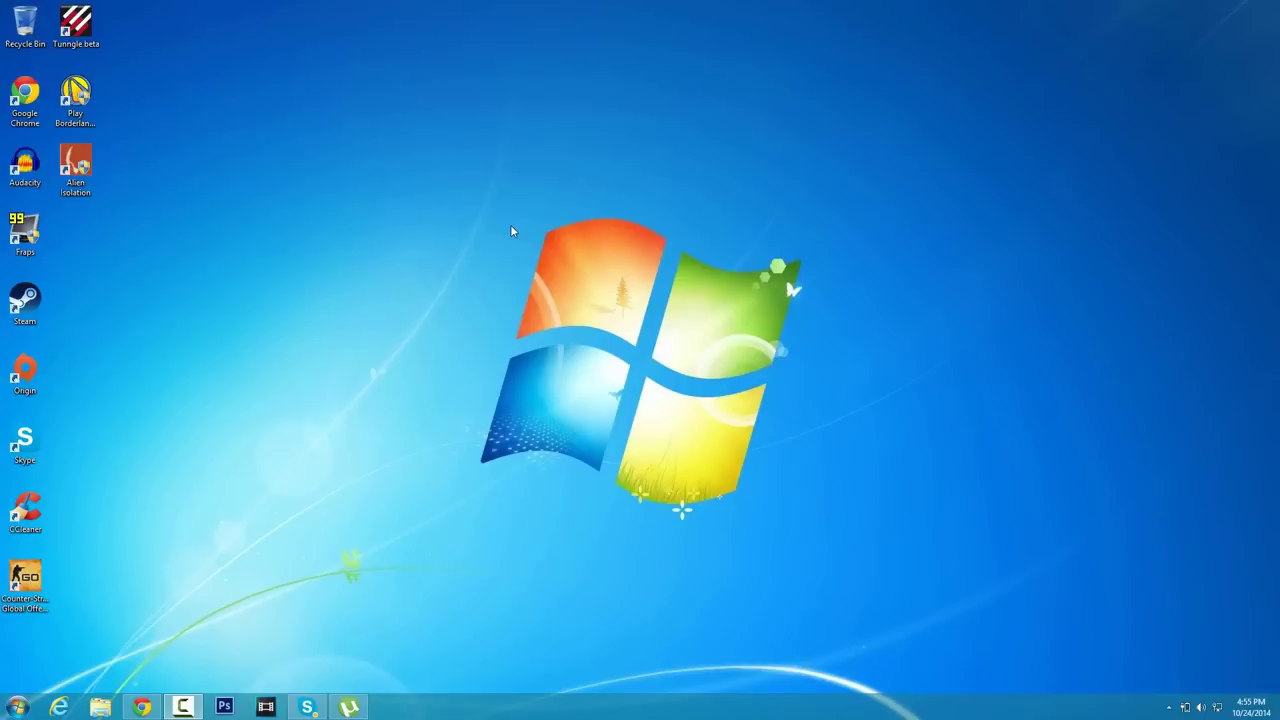
Download the free µTorrent installer, uTorrent.exe, from the µTorrent page in Chrome.
{"action": "left_click", "coordinate": [146, 706]}
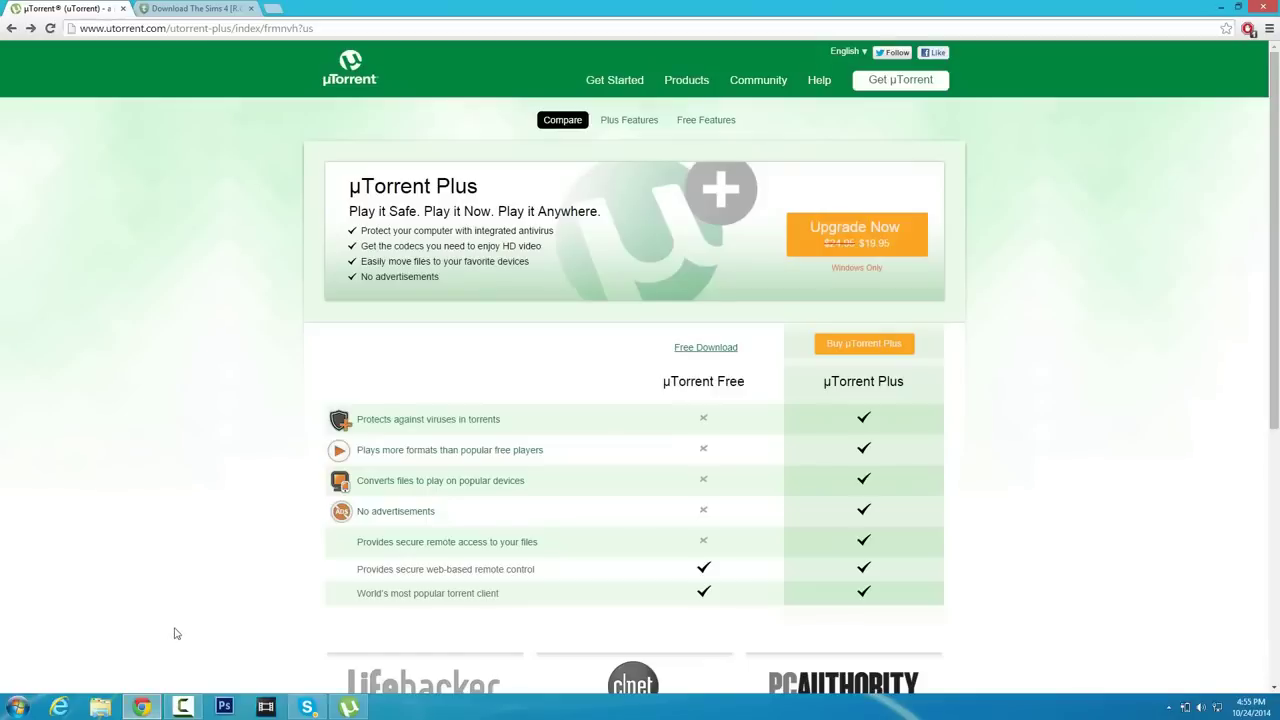
{"action": "left_click", "coordinate": [703, 350]}
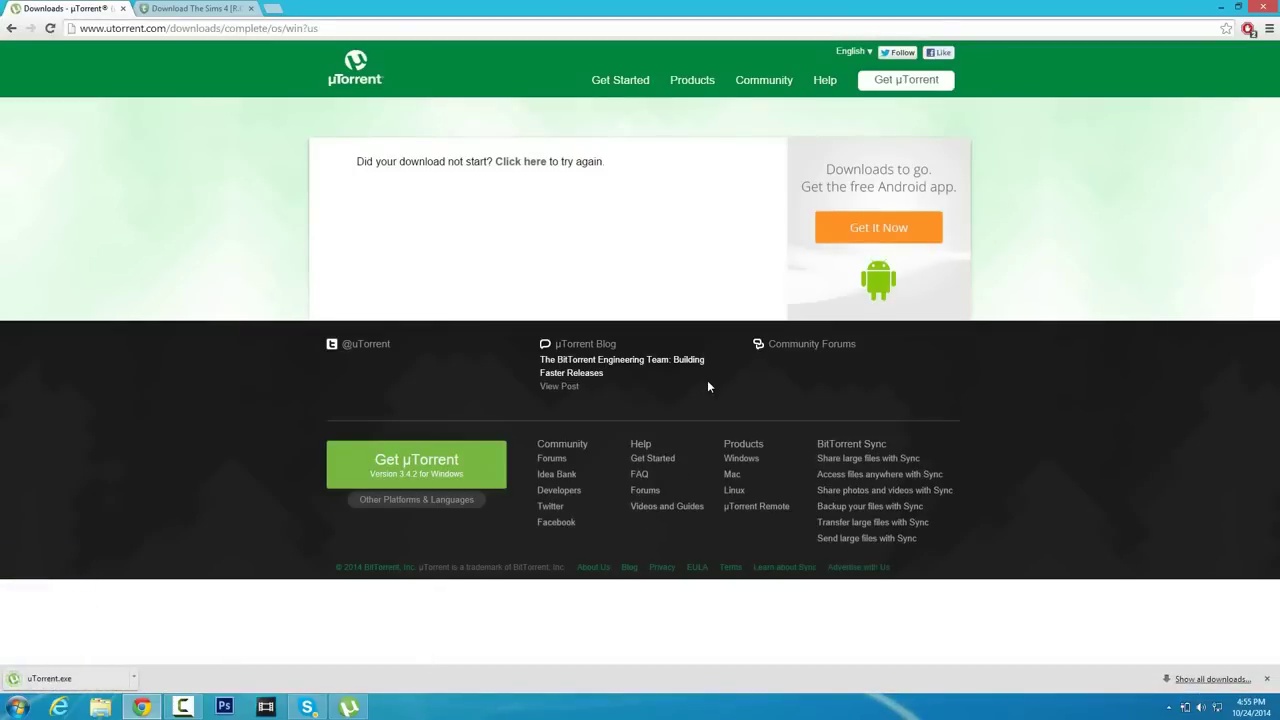
{"action": "left_click", "coordinate": [352, 708]}
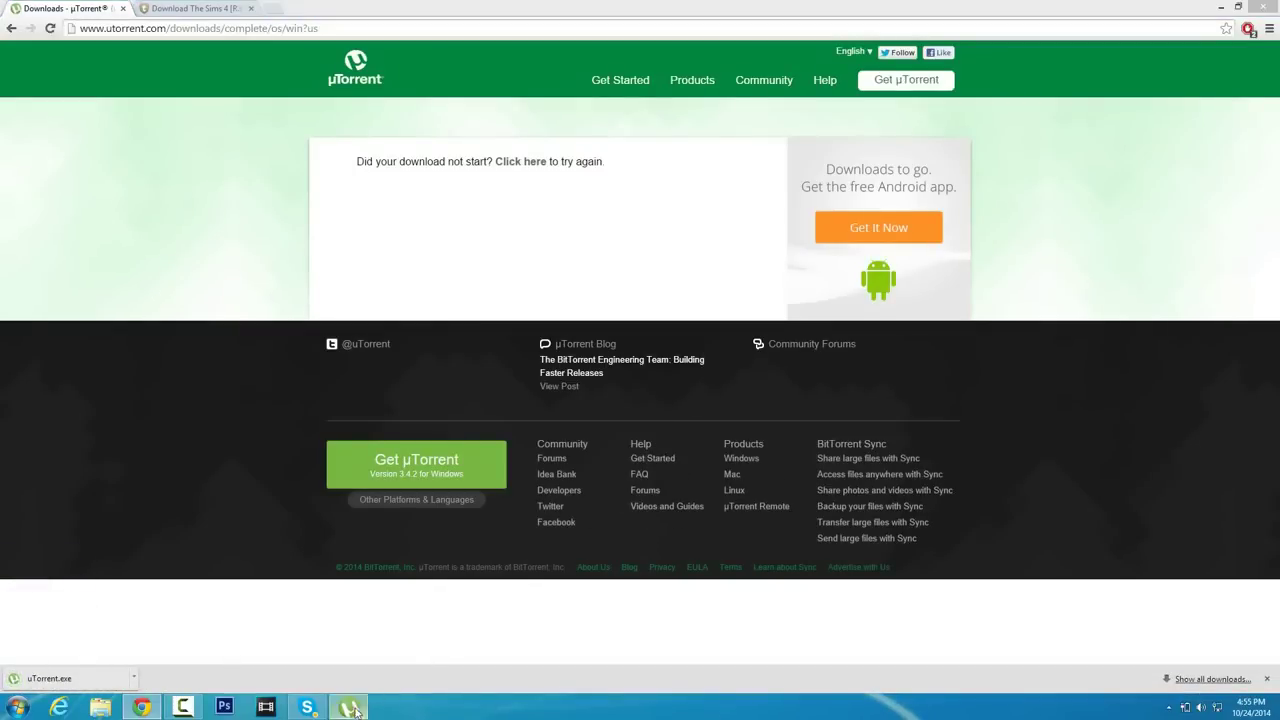
{"action": "left_click_drag", "start_coordinate": [556, 136], "coordinate": [556, 115]}
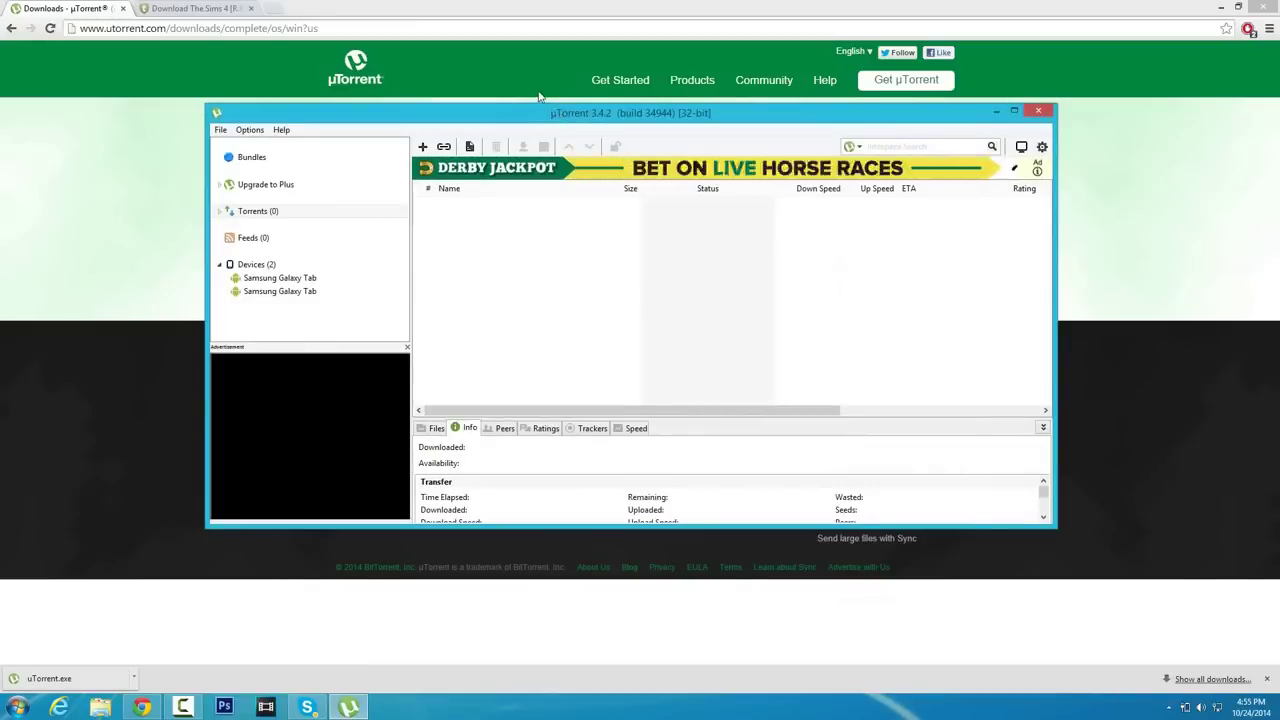
{"action": "left_click", "coordinate": [538, 96]}
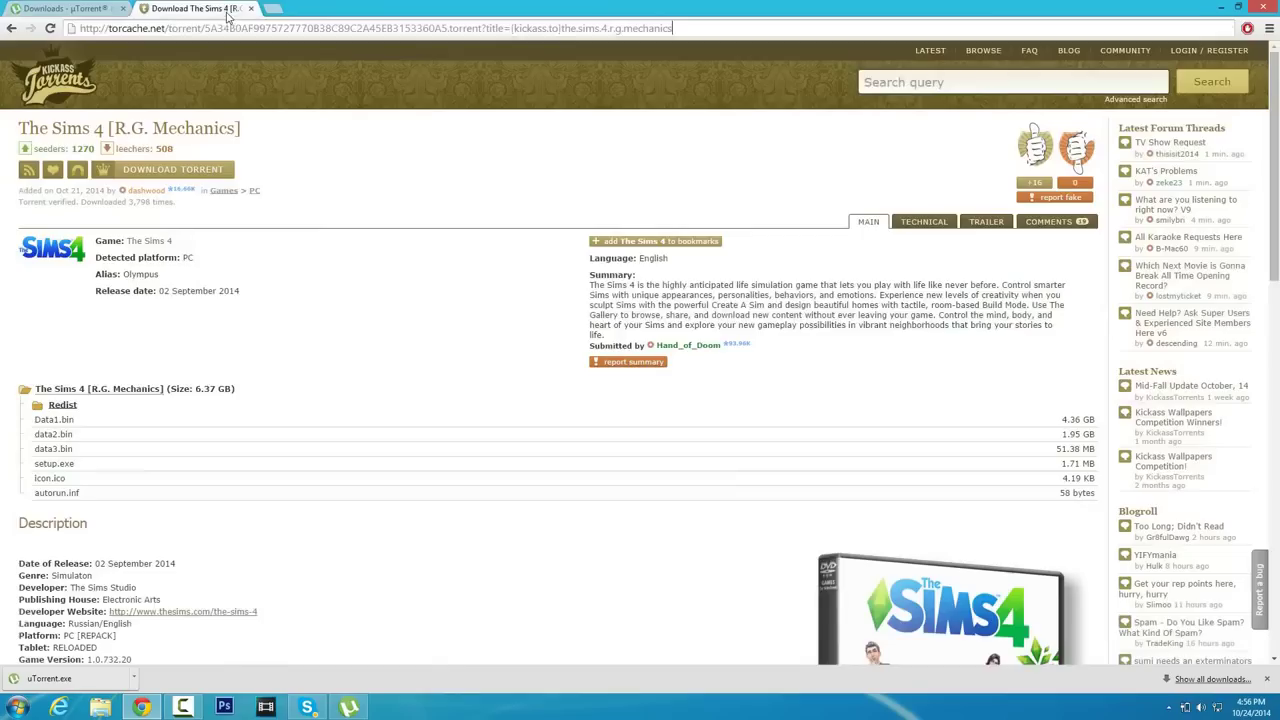
Download The Sims 4 torrent from KickassTorrents and open it in µTorrent.
{"action": "left_click", "coordinate": [228, 9]}
{"action": "key", "text": "Return"}
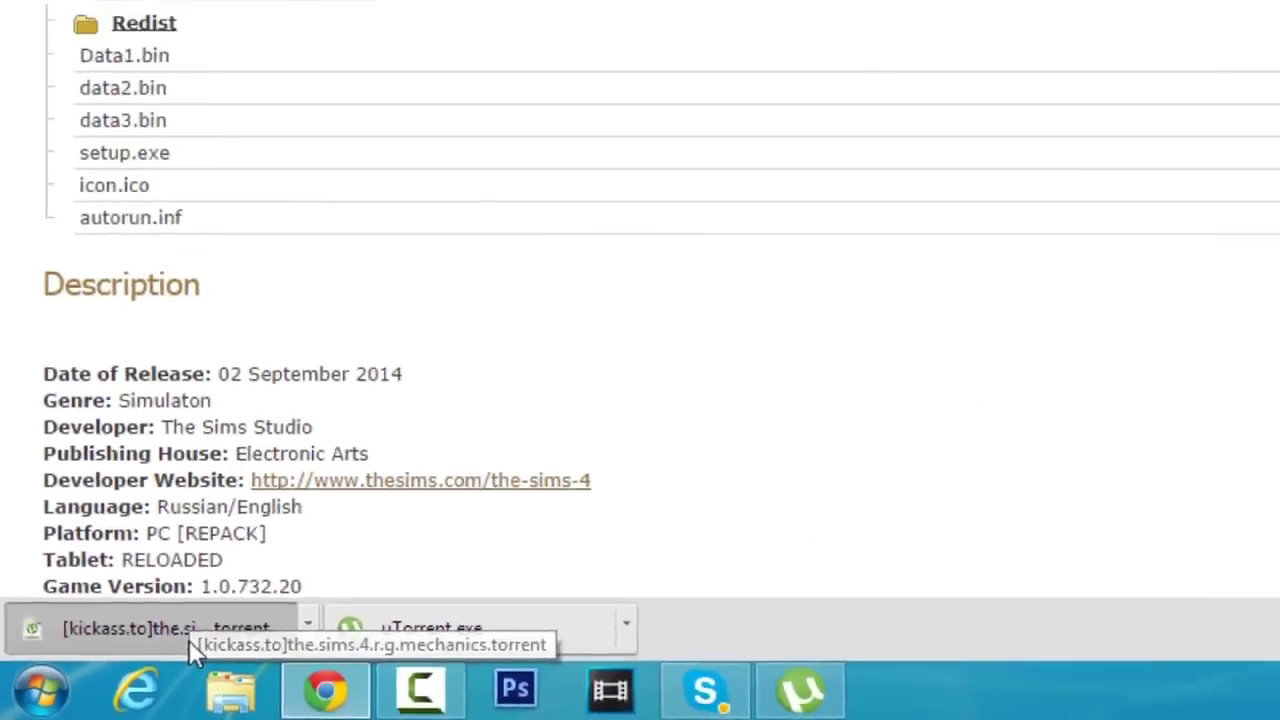
{"action": "left_click", "coordinate": [383, 590]}
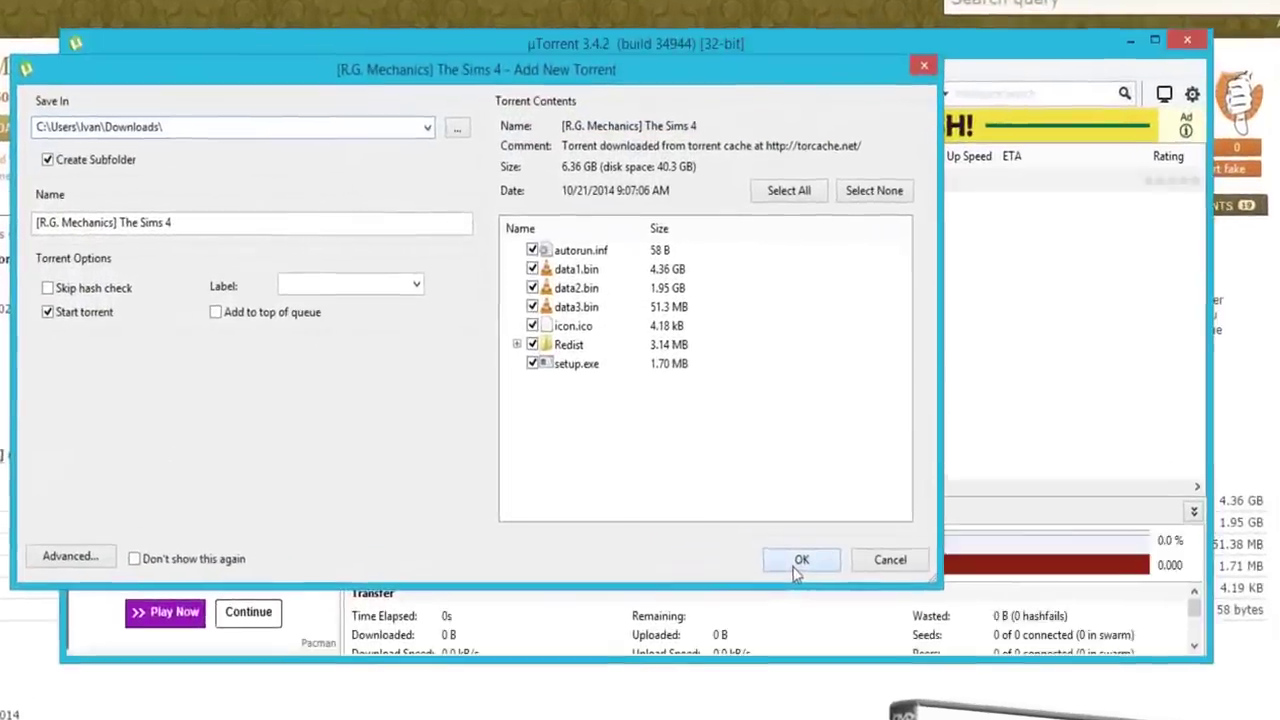
Add The Sims 4 torrent with High bandwidth allocation and stop it once finished.
{"action": "left_click", "coordinate": [801, 562]}
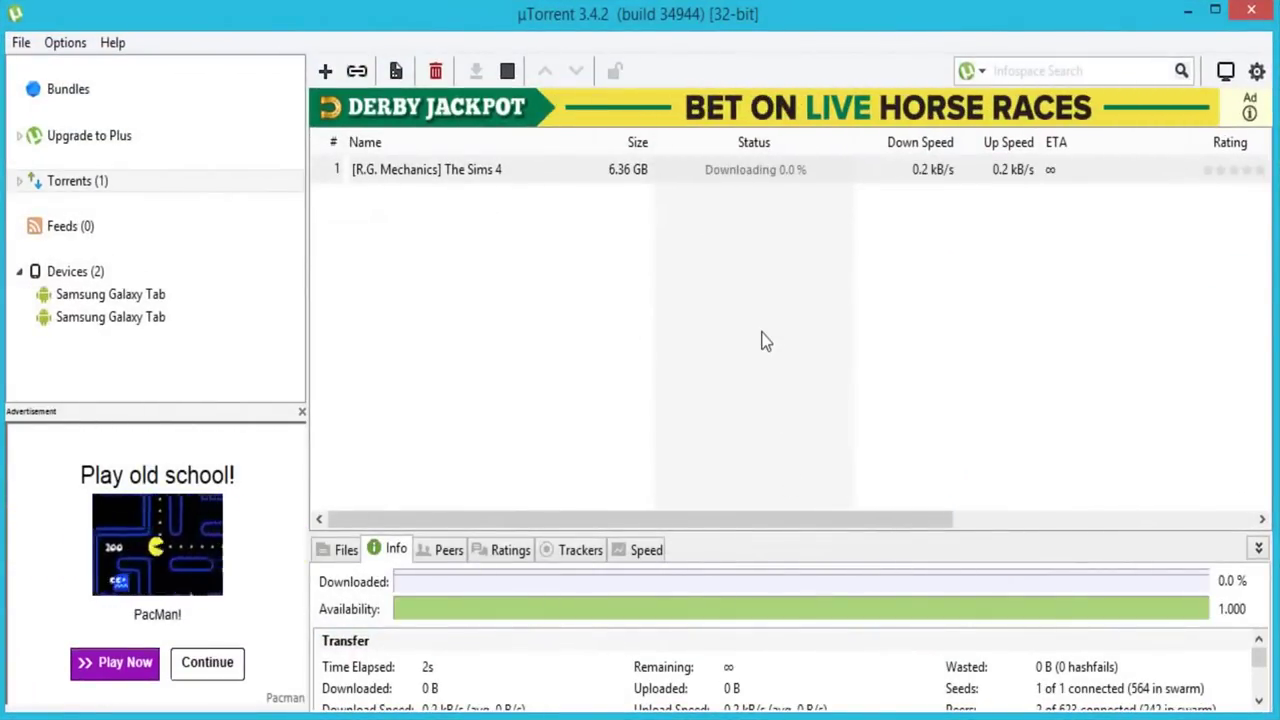
{"action": "left_click", "coordinate": [755, 178]}
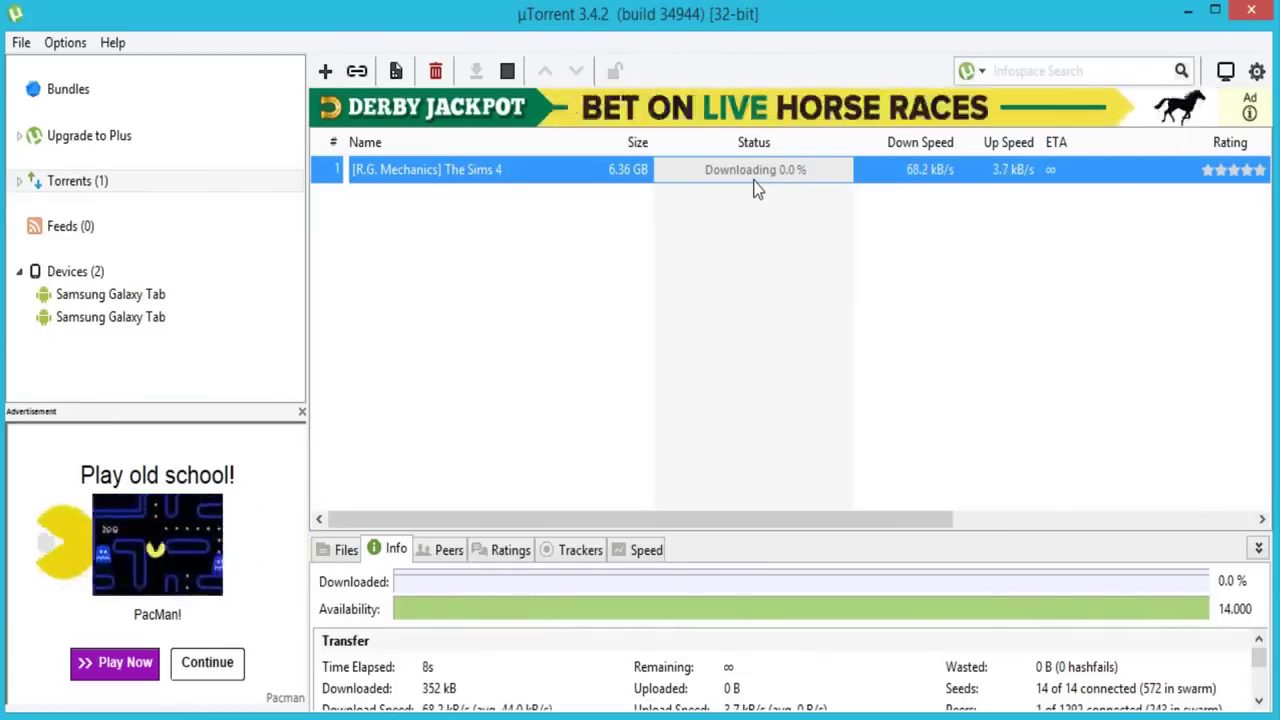
{"action": "right_click", "coordinate": [756, 188]}
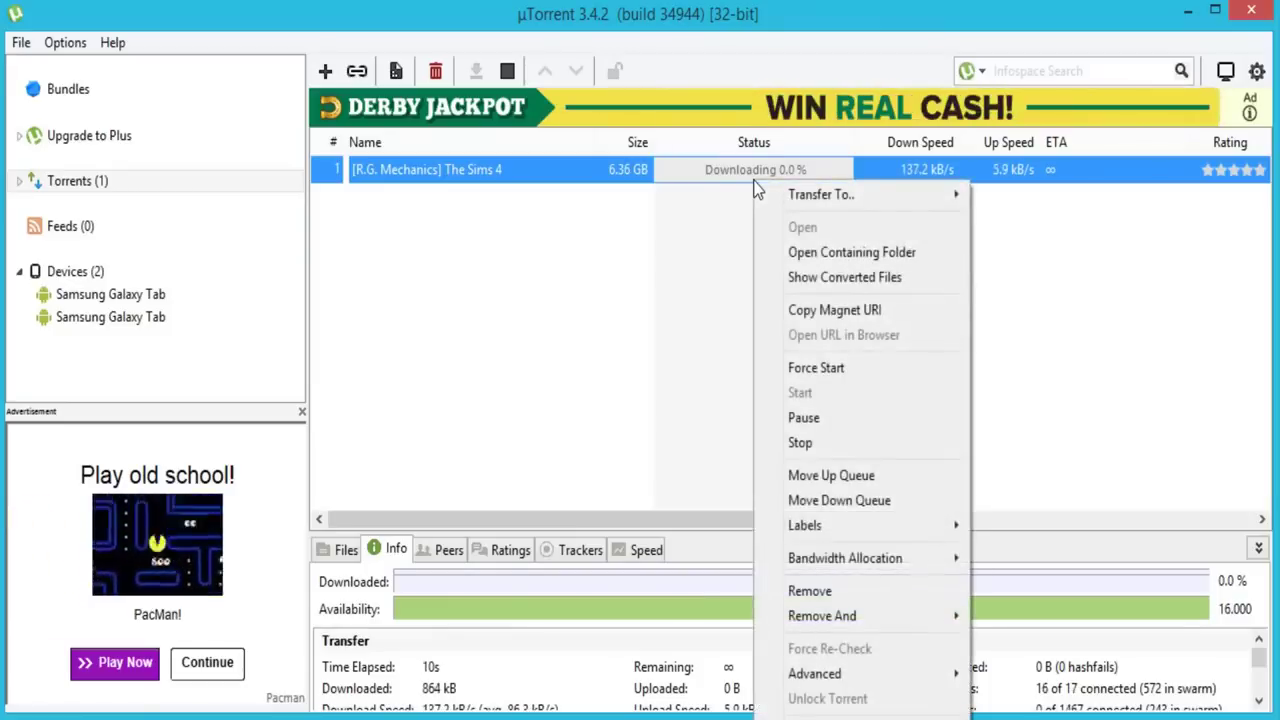
{"action": "mouse_move", "coordinate": [845, 558]}
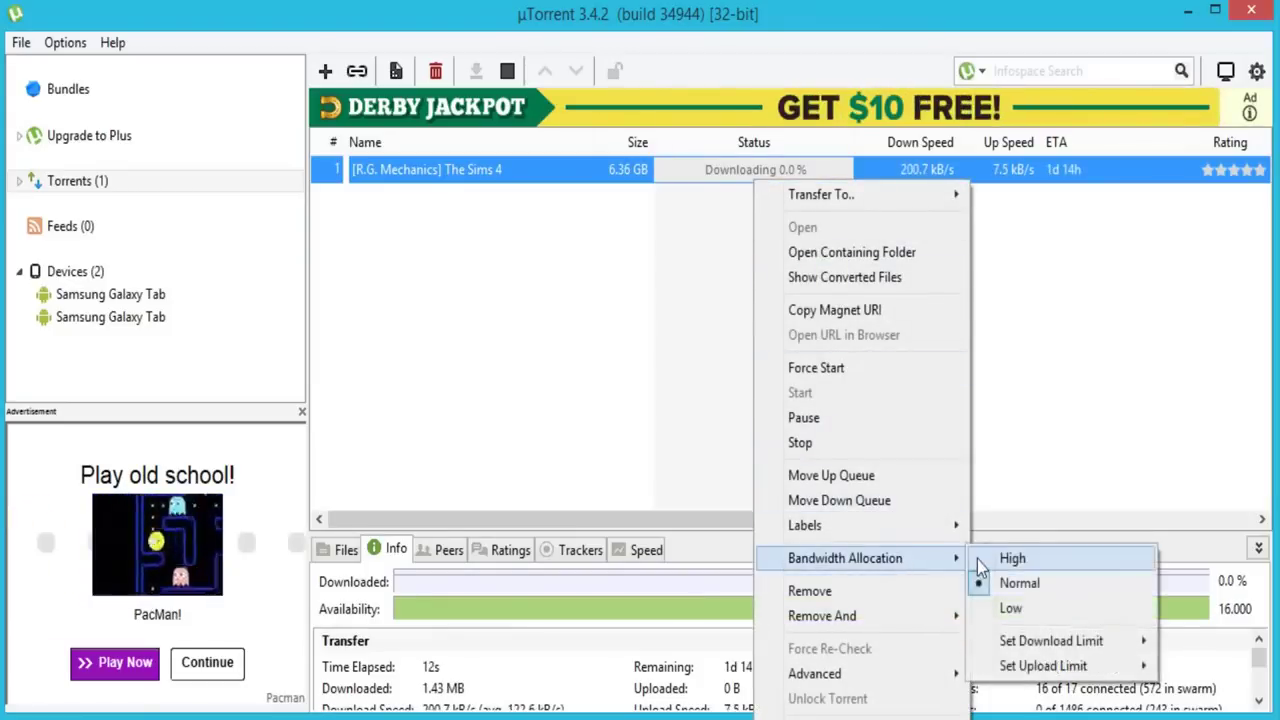
{"action": "left_click", "coordinate": [981, 559]}
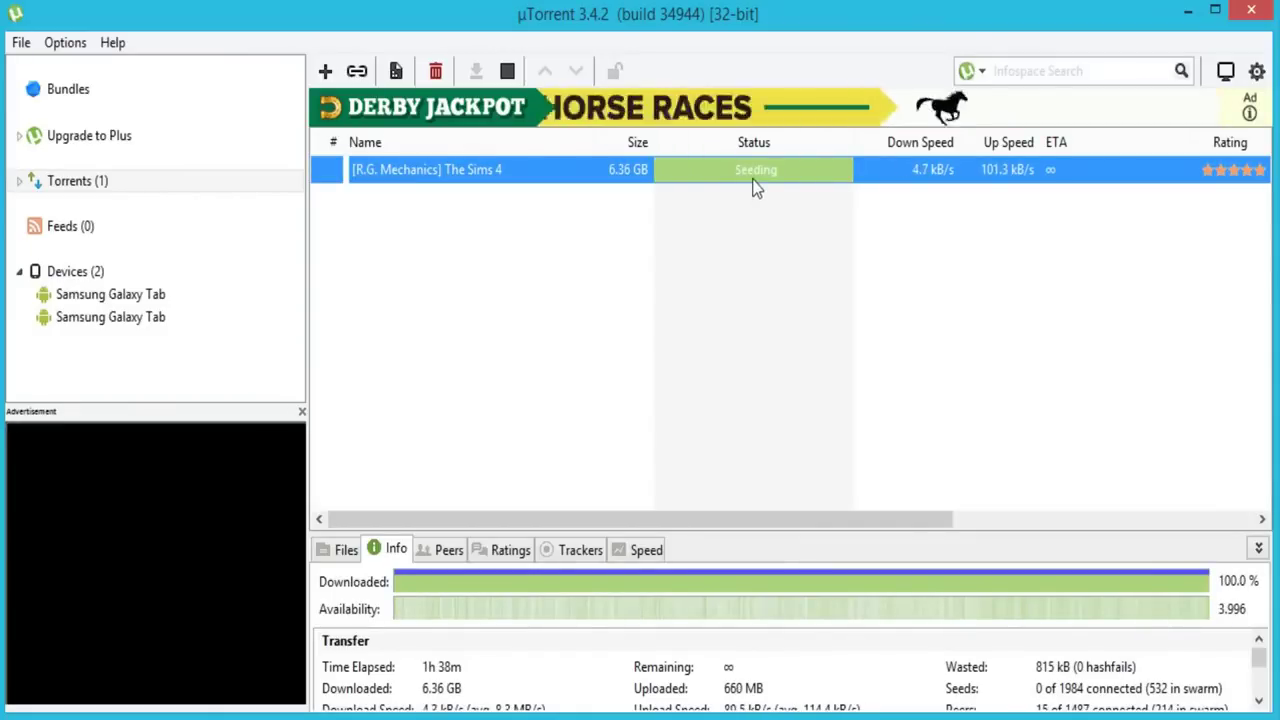
{"action": "left_click", "coordinate": [508, 72]}
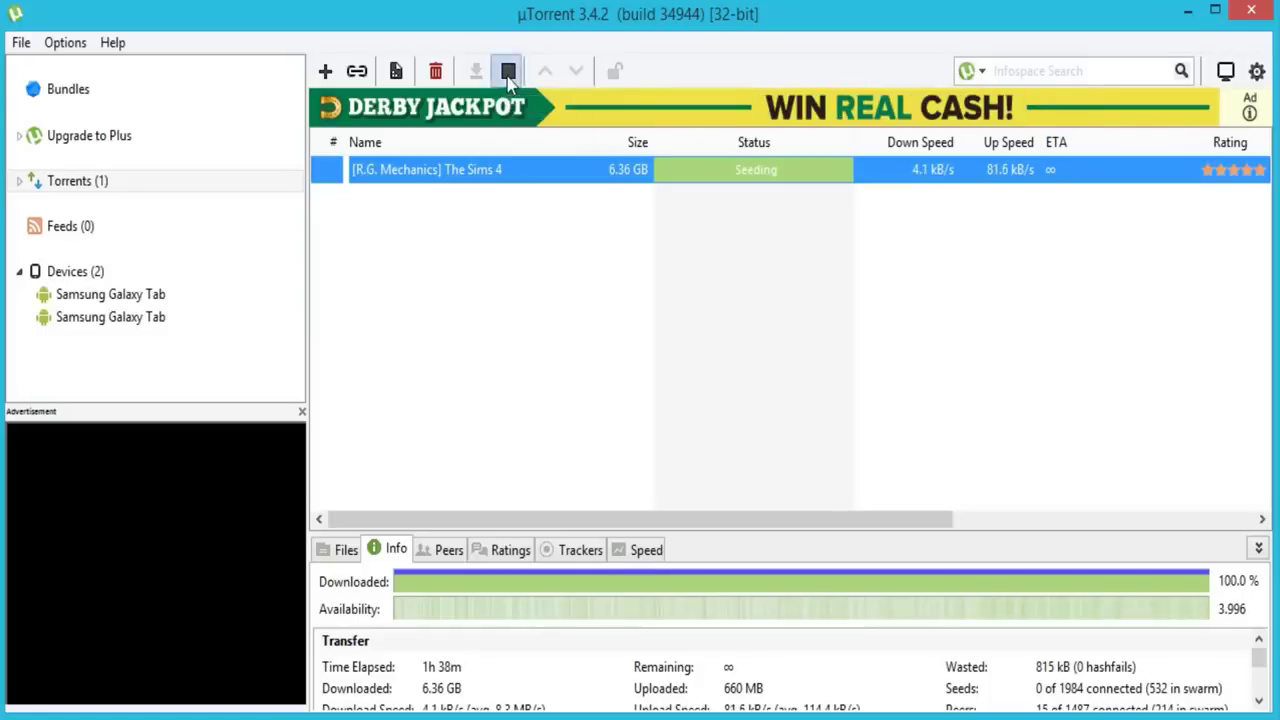
{"action": "right_click", "coordinate": [530, 177]}
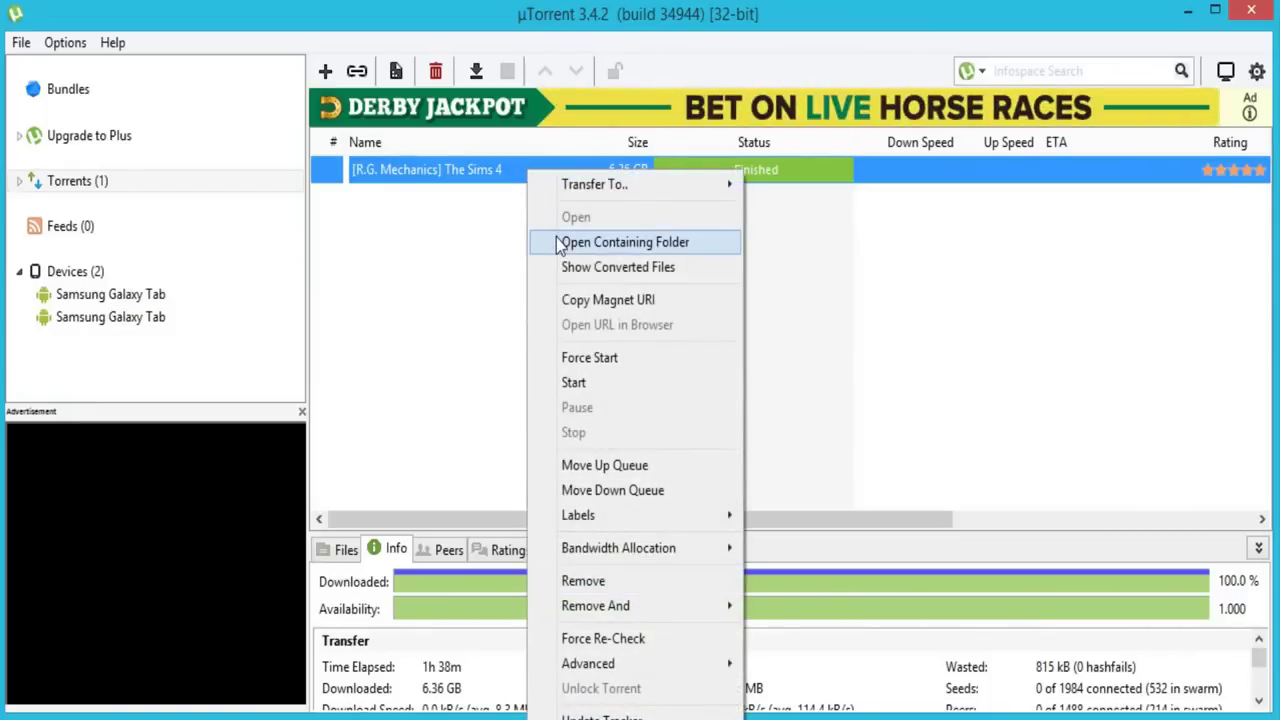
Open the torrent's containing folder, dismiss the Plus prompt, and select setup.
{"action": "left_click", "coordinate": [600, 242]}
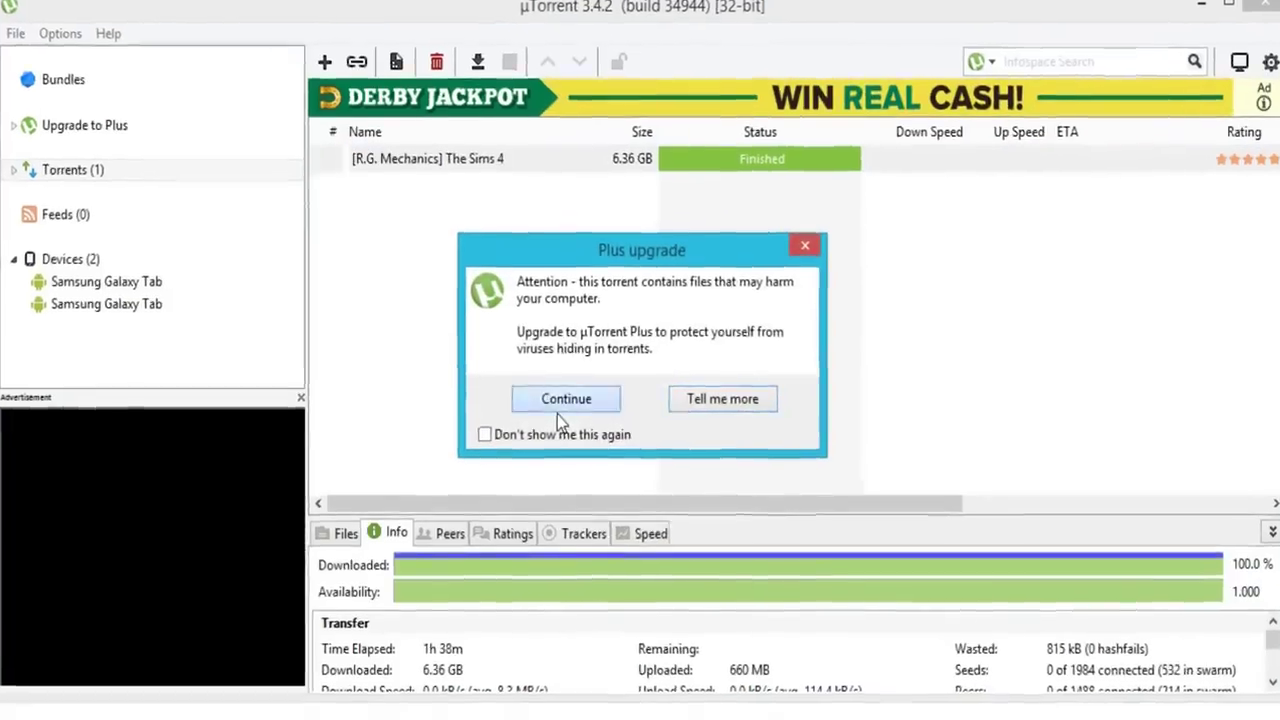
{"action": "left_click", "coordinate": [559, 402]}
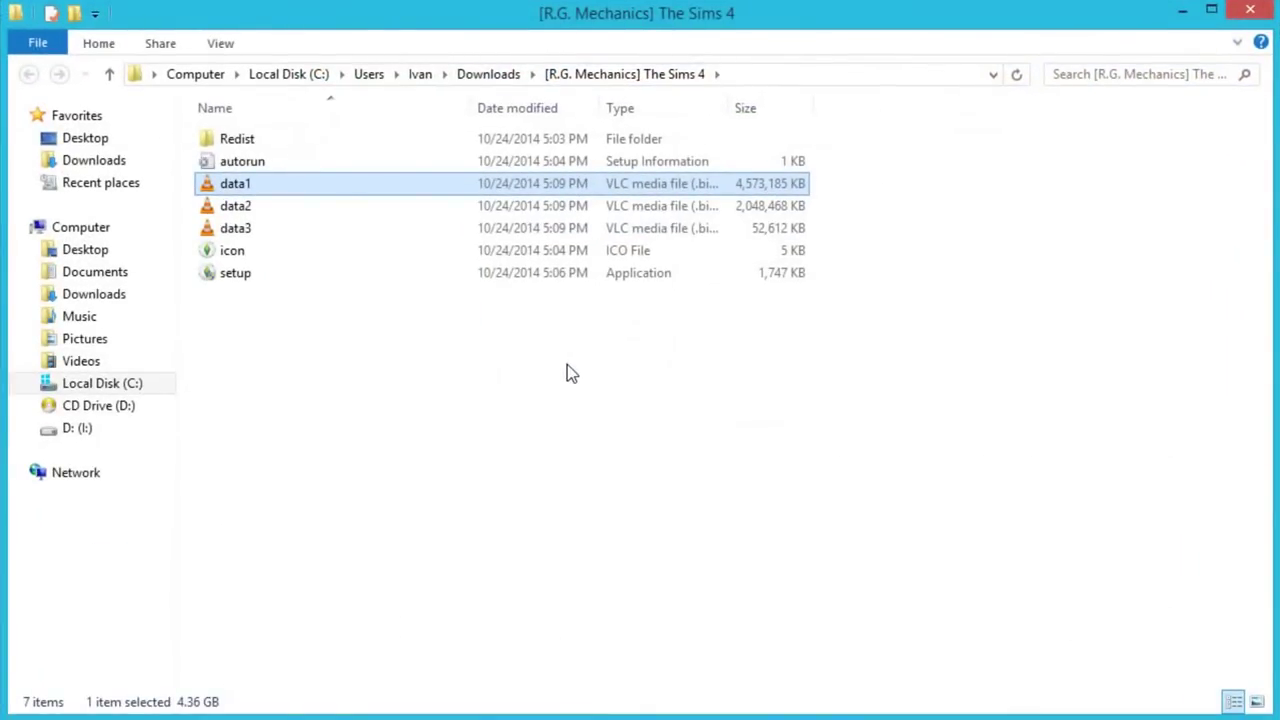
{"action": "left_click", "coordinate": [563, 279]}
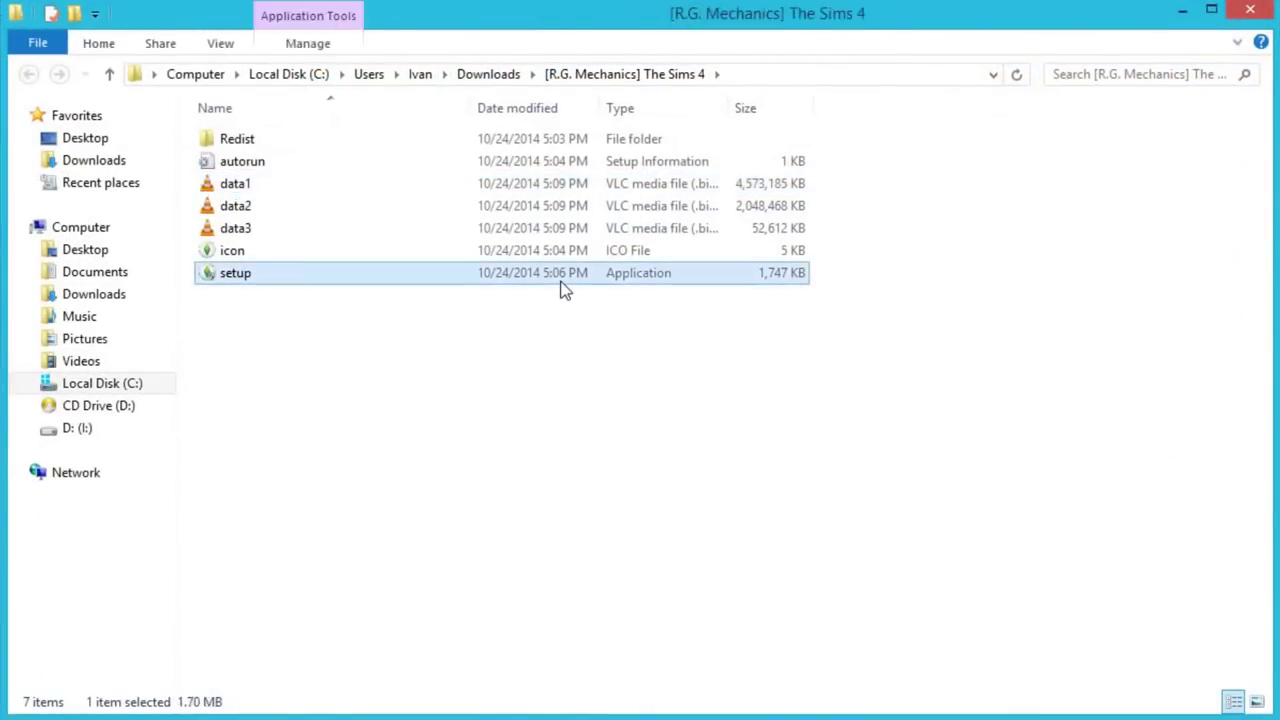
Install The Sims 4 with the default folder and English components.
{"action": "key", "text": "Return"}
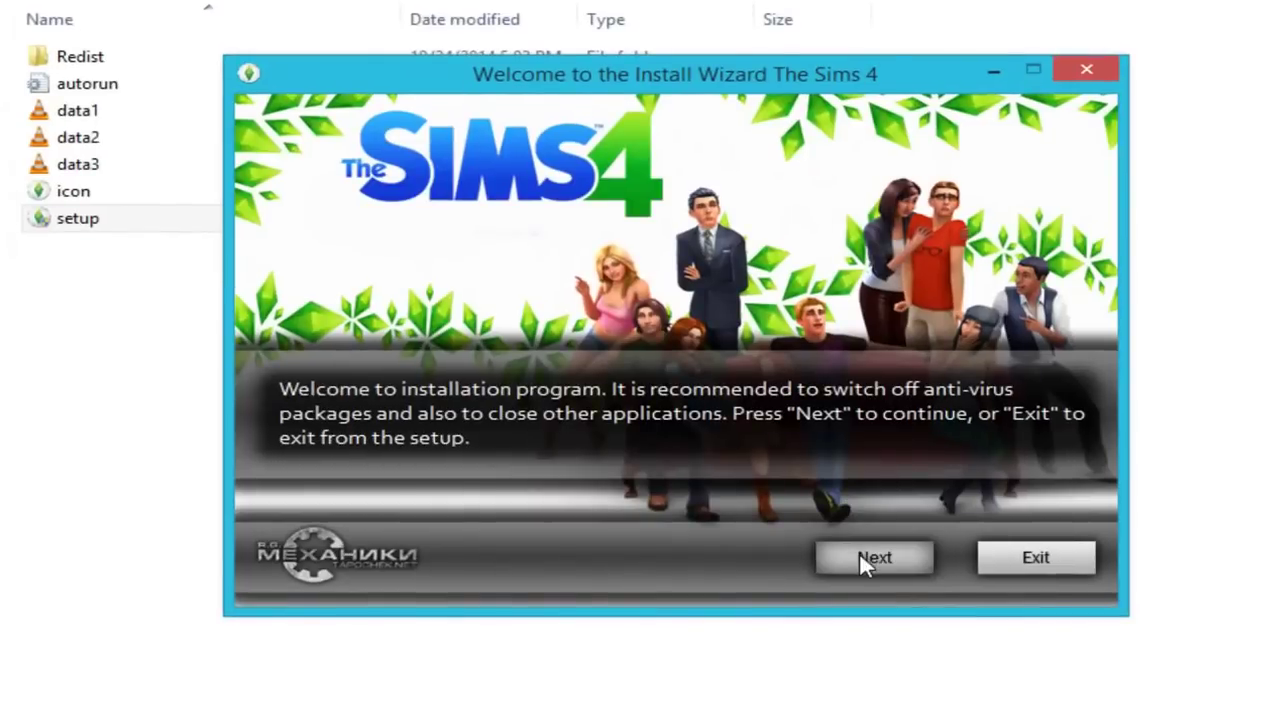
{"action": "left_click", "coordinate": [860, 553]}
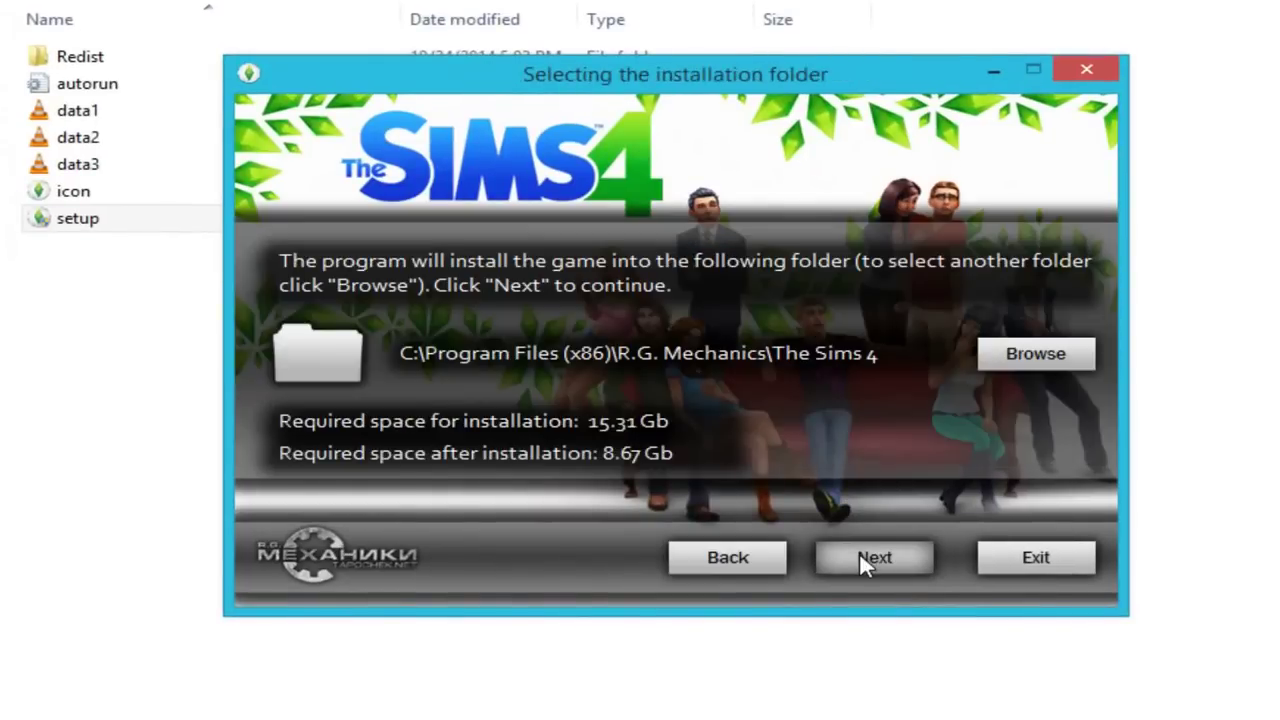
{"action": "left_click", "coordinate": [859, 552]}
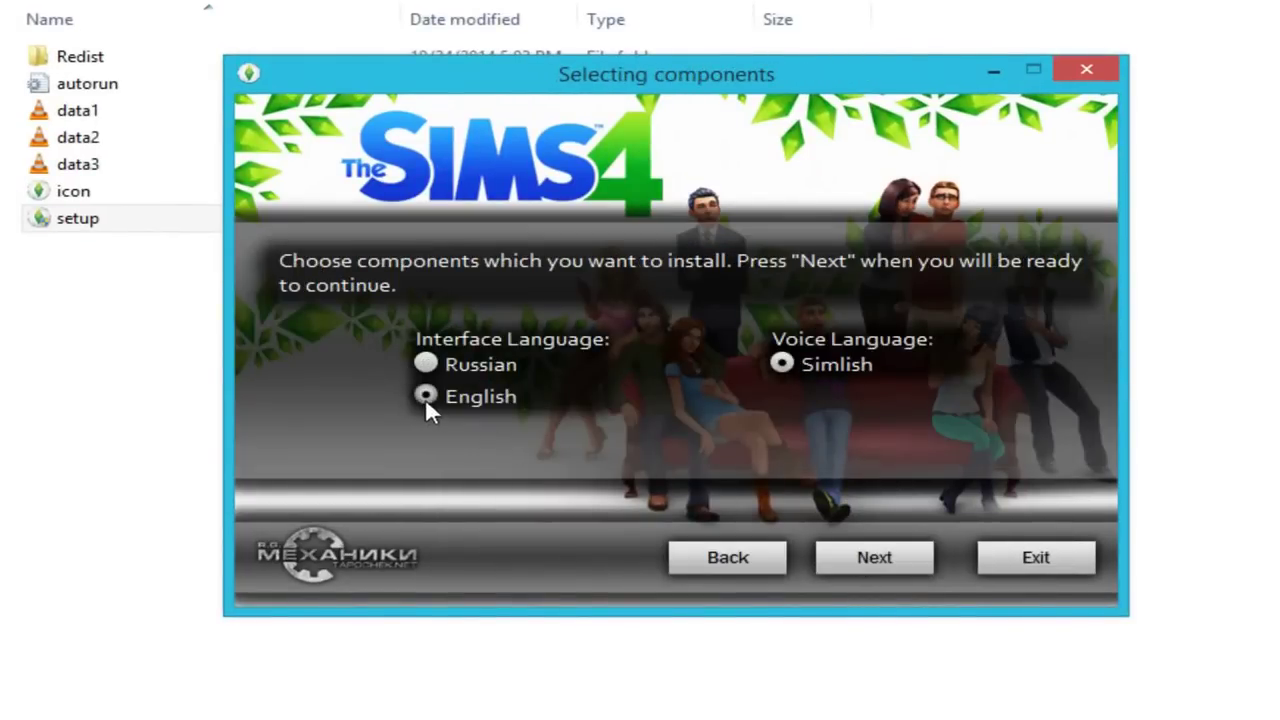
{"action": "left_click", "coordinate": [851, 555]}
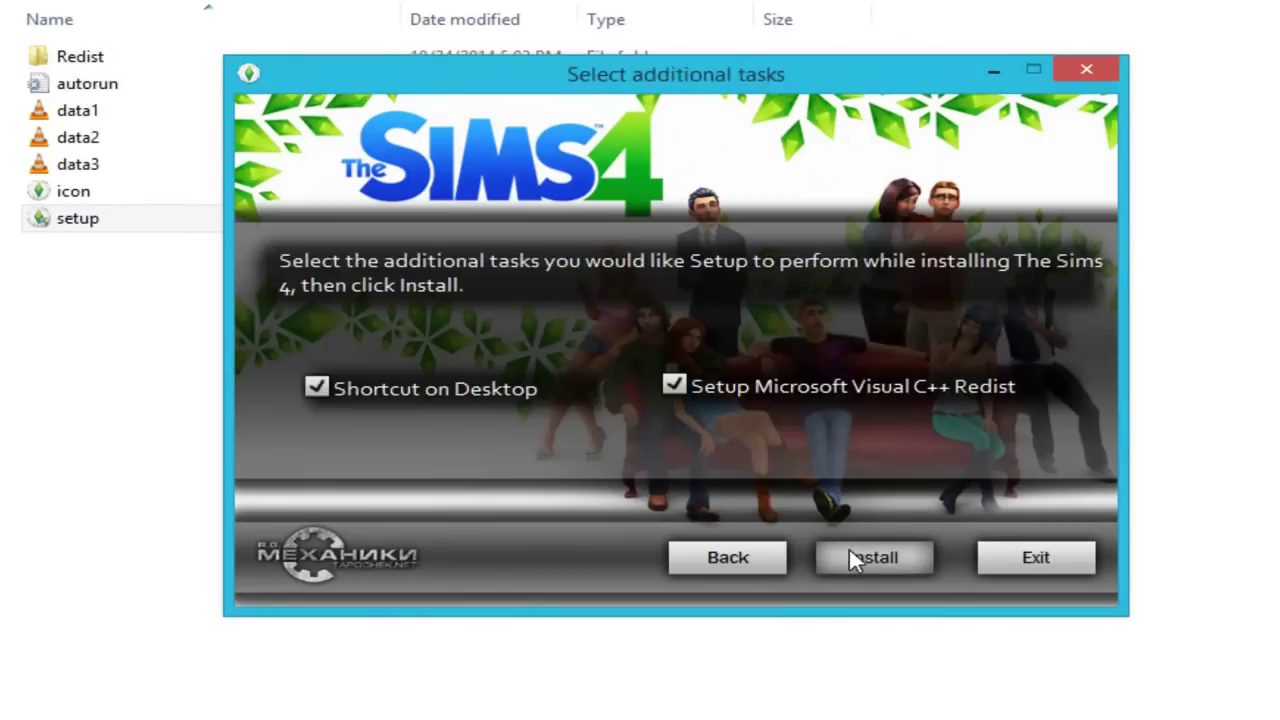
{"action": "left_click", "coordinate": [849, 552]}
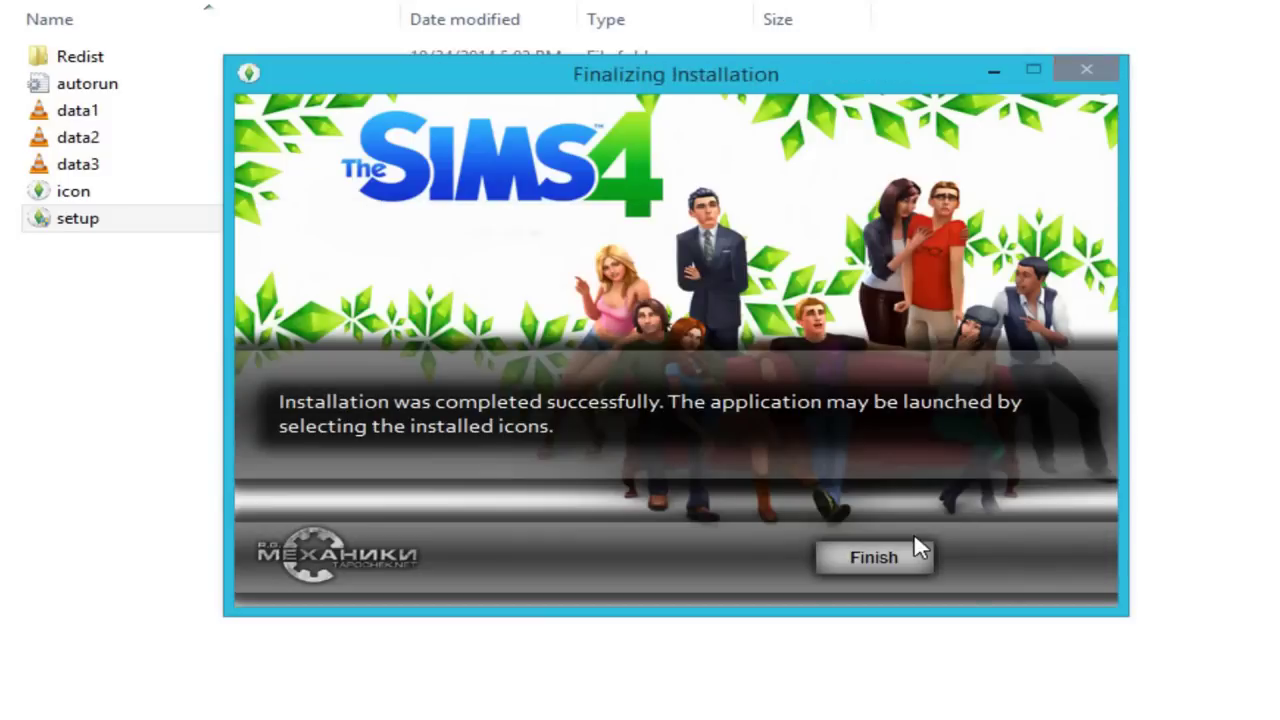
{"action": "left_click", "coordinate": [914, 542]}
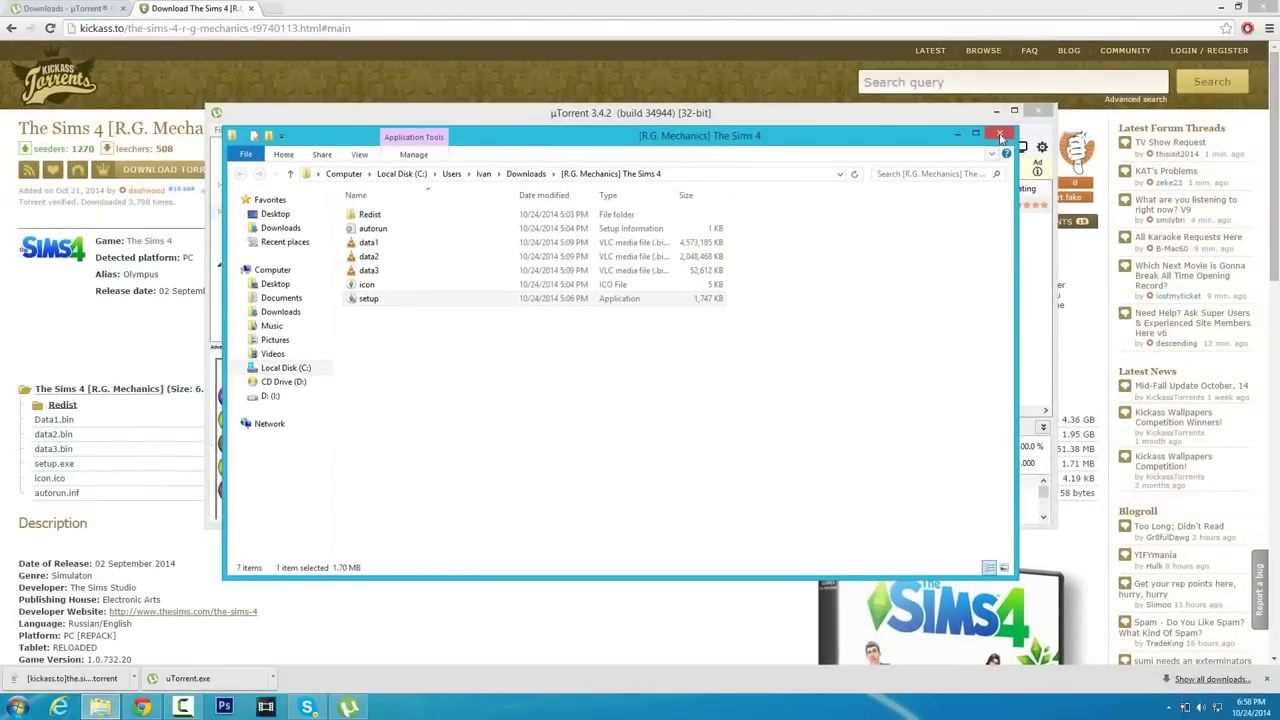
Close Explorer, µTorrent and Chrome, and move The Sims 4 shortcut toward the desktop centre.
{"action": "left_click", "coordinate": [999, 133]}
{"action": "left_click", "coordinate": [1038, 112]}
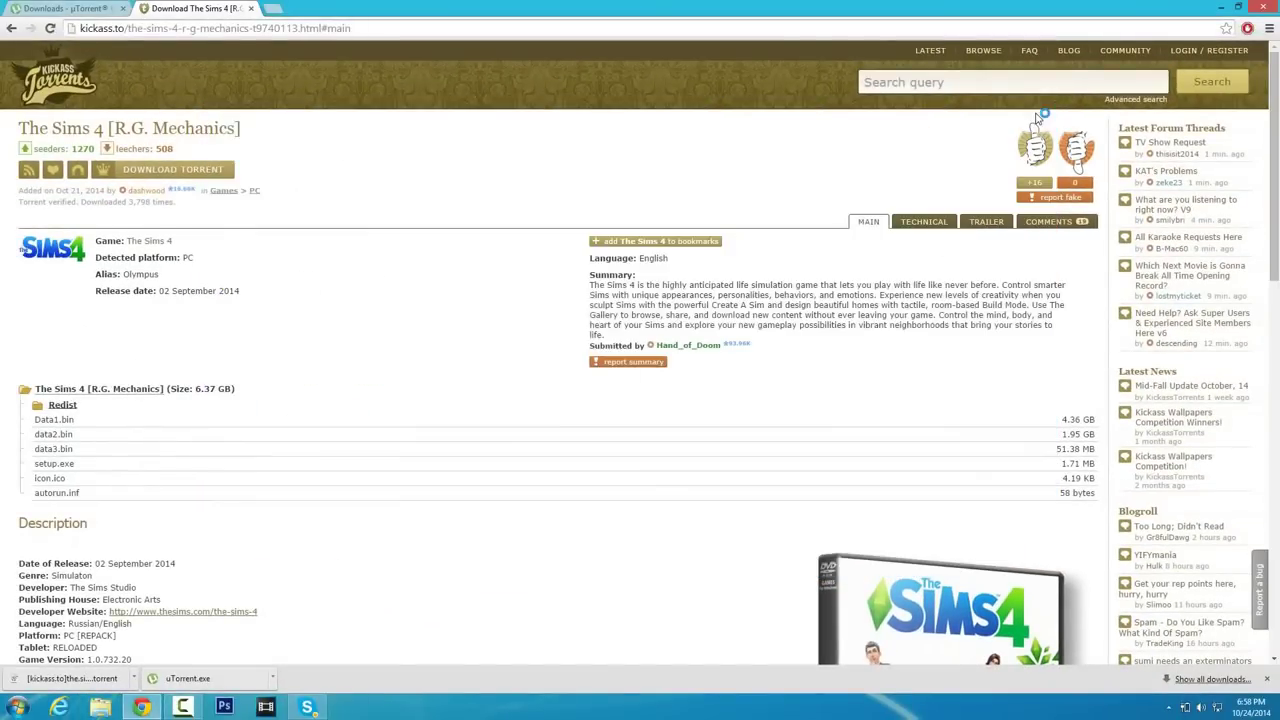
{"action": "left_click", "coordinate": [1268, 7]}
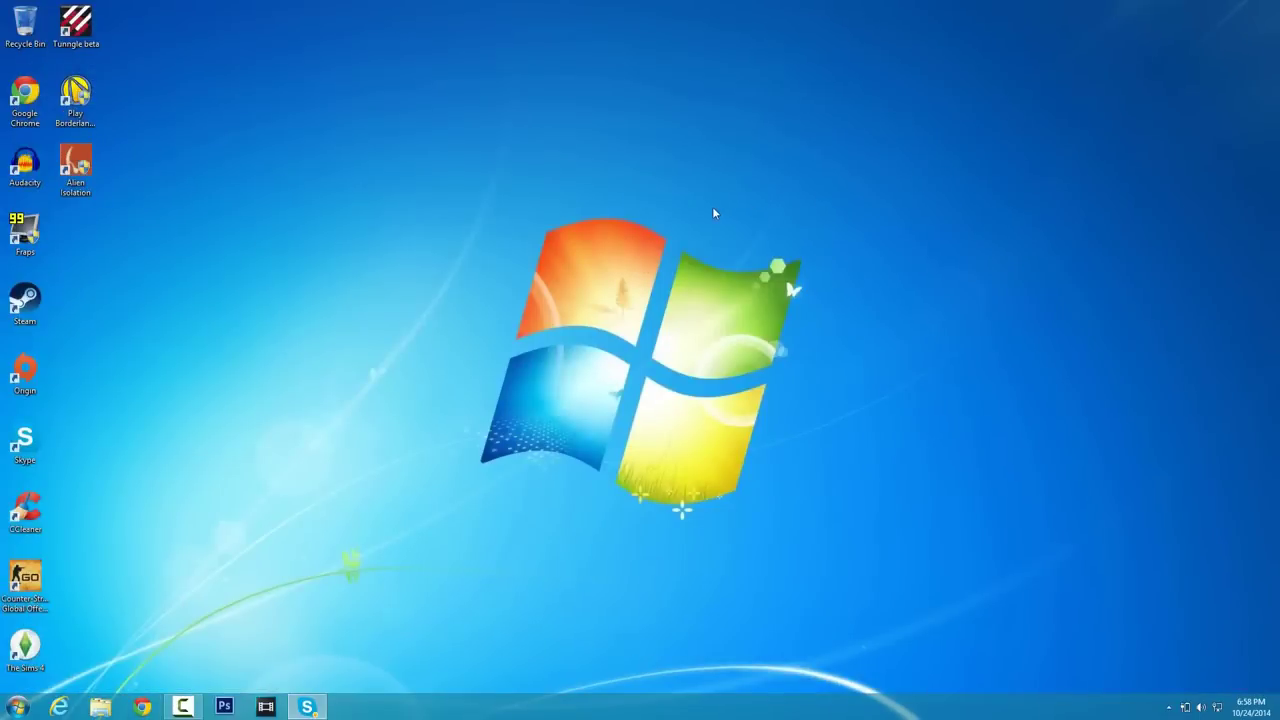
{"action": "left_click_drag", "start_coordinate": [25, 645], "coordinate": [394, 295]}
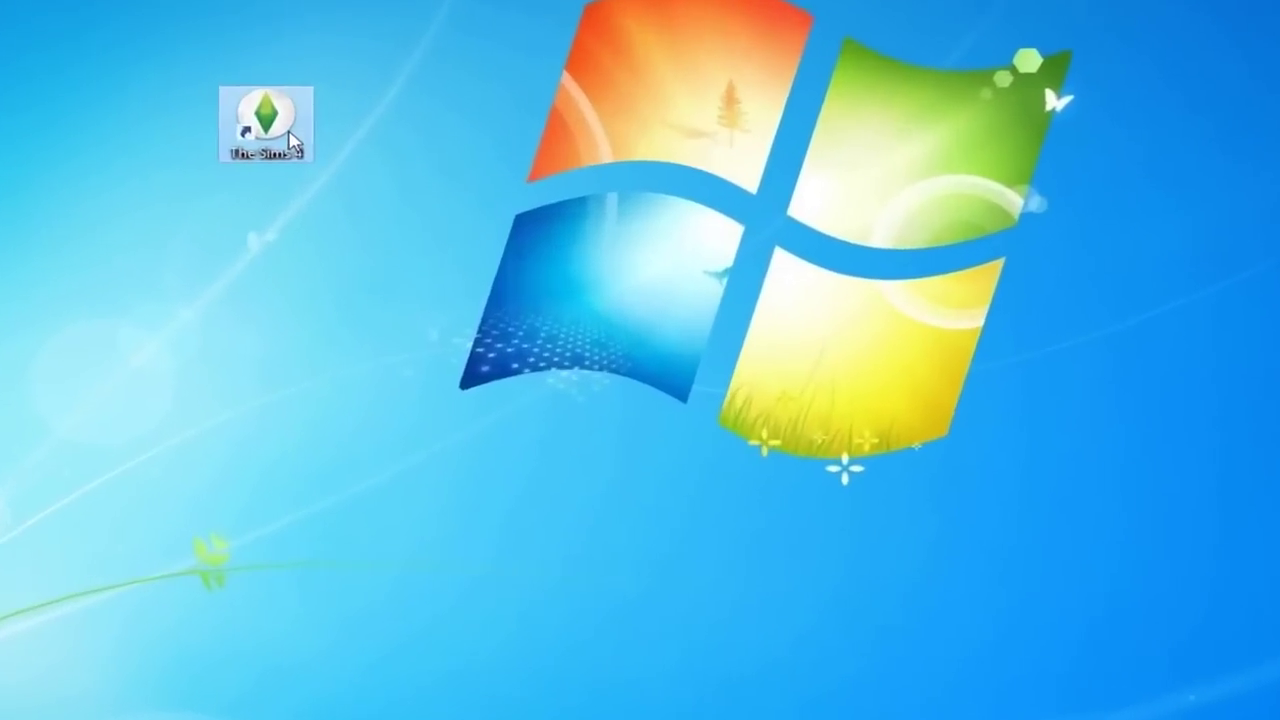
Turn on 'Run this program as an administrator' in the shortcut's Compatibility properties.
{"action": "right_click", "coordinate": [349, 233]}
{"action": "left_click", "coordinate": [358, 652]}
{"action": "left_click", "coordinate": [474, 135]}
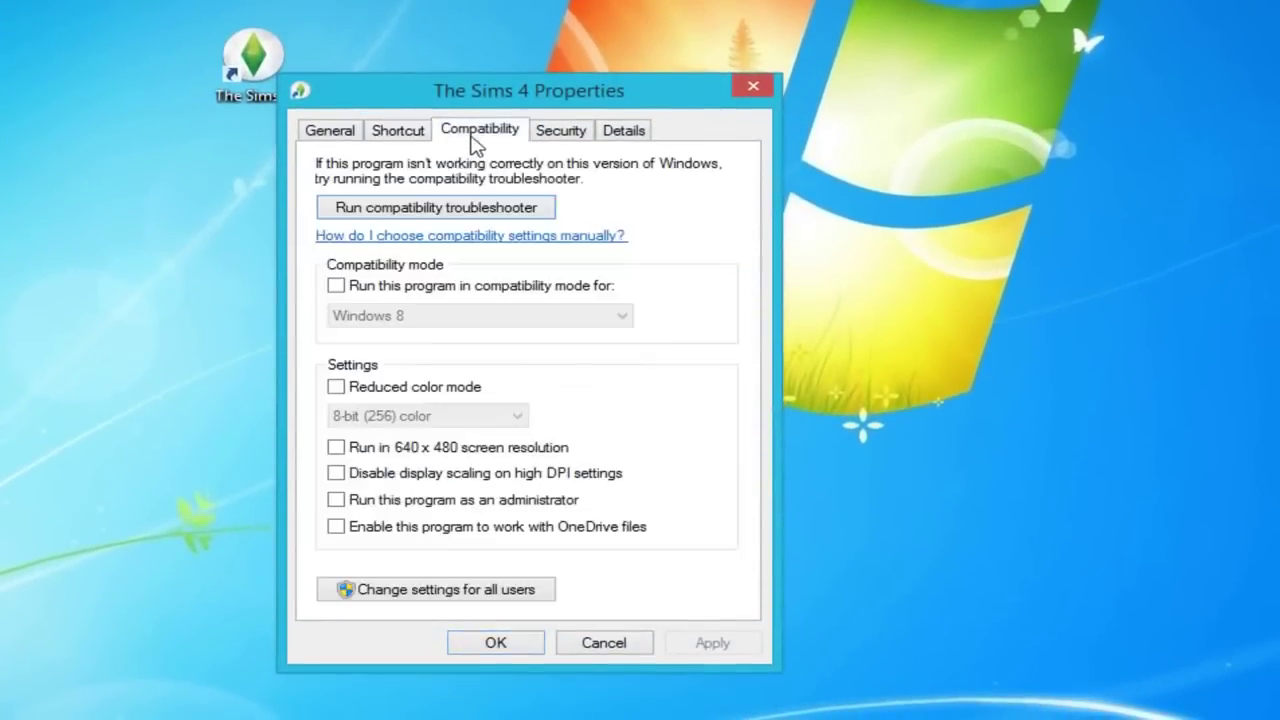
{"action": "left_click", "coordinate": [337, 500]}
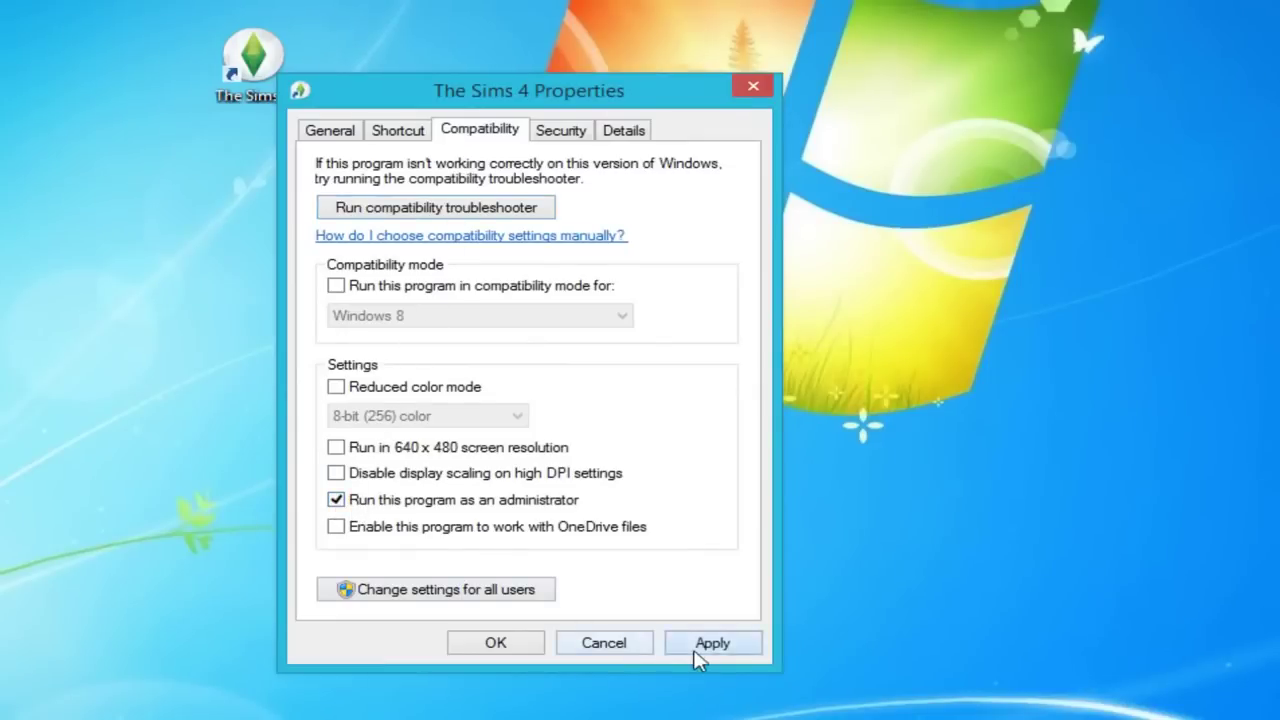
{"action": "left_click", "coordinate": [712, 643]}
{"action": "left_click", "coordinate": [510, 643]}
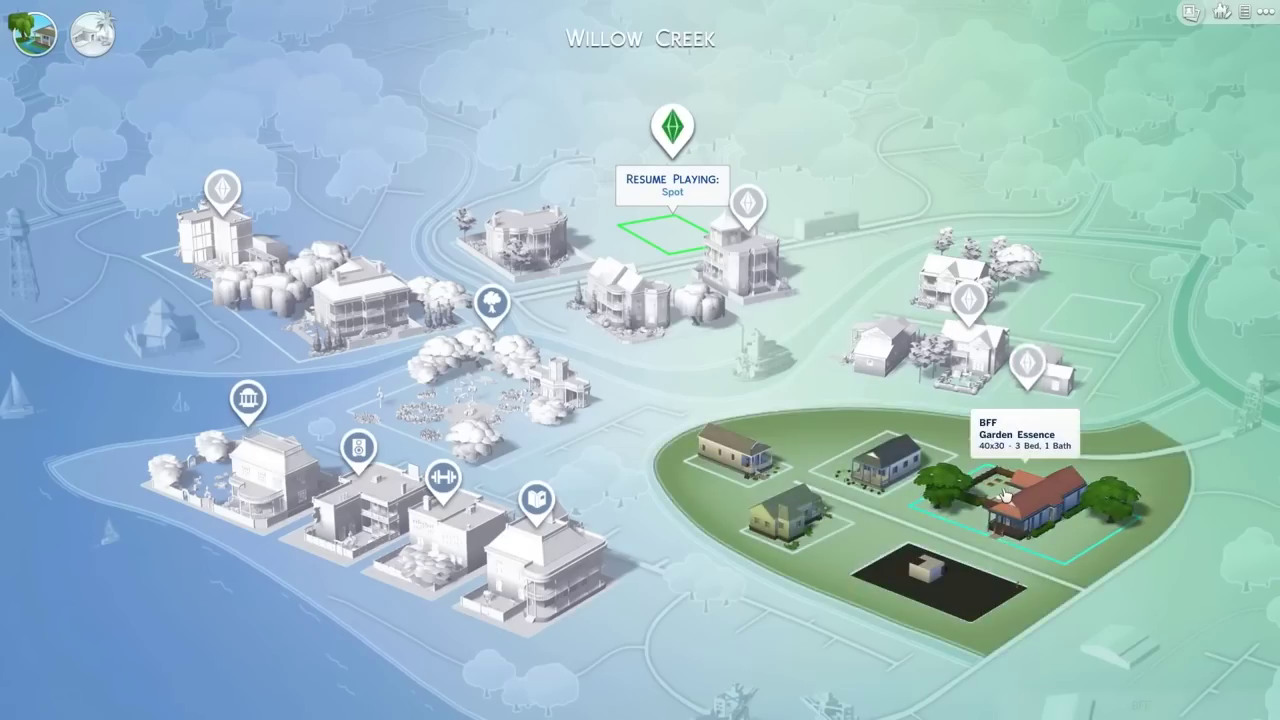
Open the BFF household's Garden Essence lot in build mode and pick up the S. Cargeaux Counter Island.
{"action": "left_click", "coordinate": [1004, 494]}
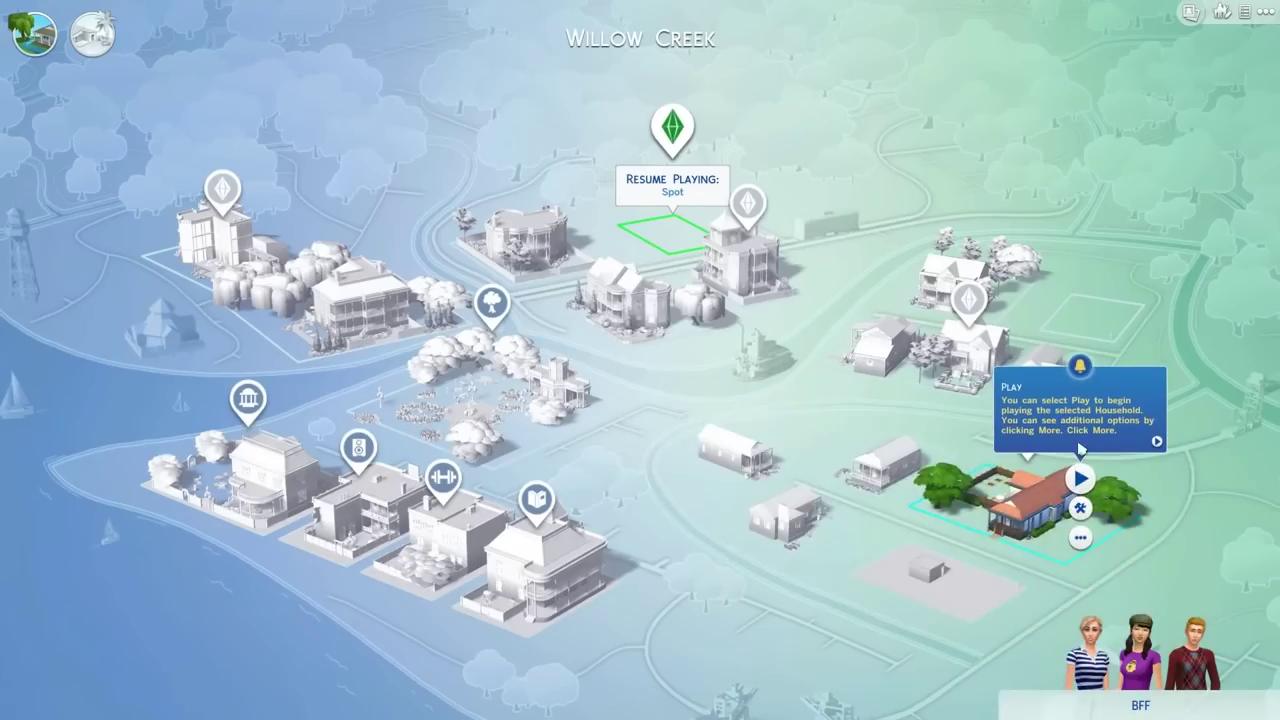
{"action": "left_click", "coordinate": [1157, 420]}
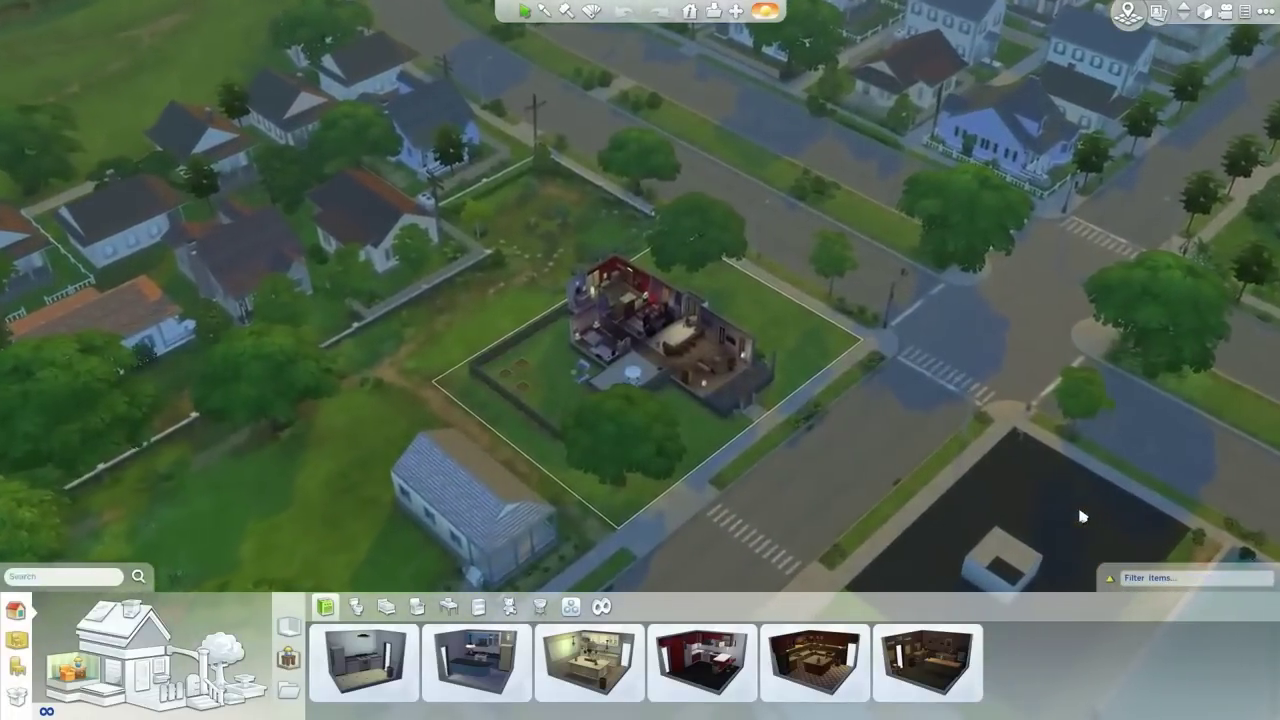
{"action": "left_click", "coordinate": [675, 345]}
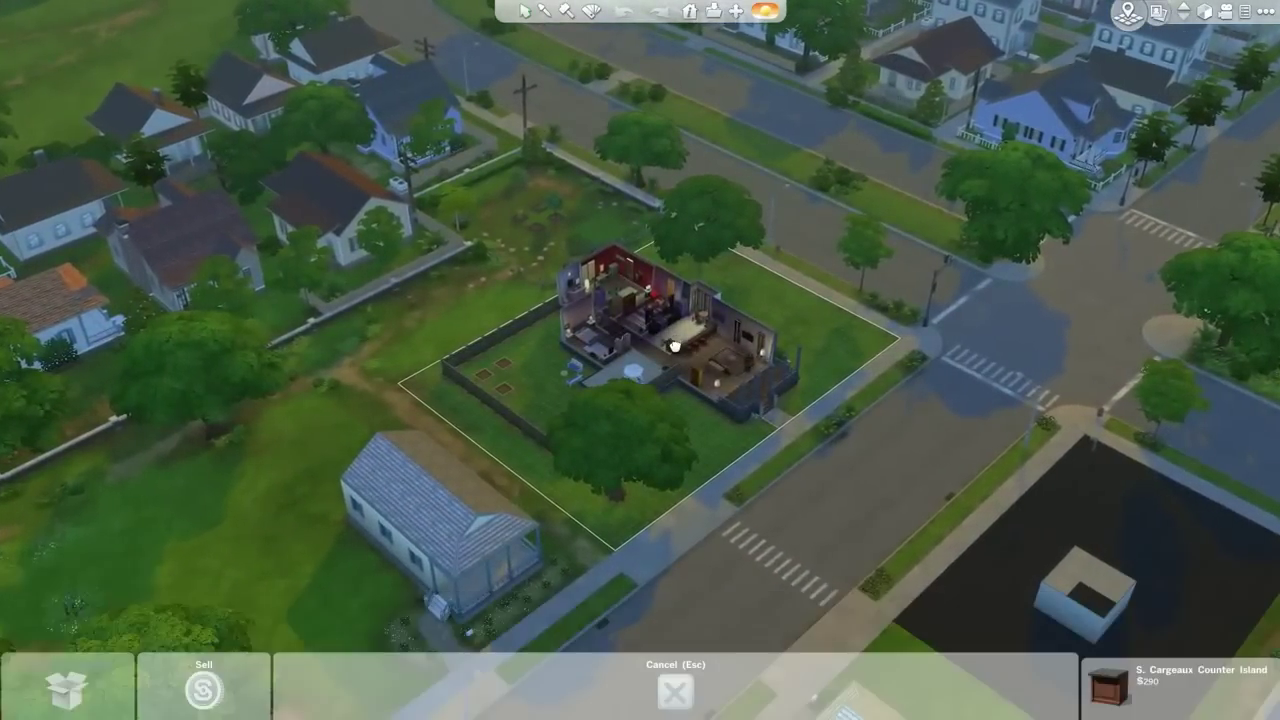